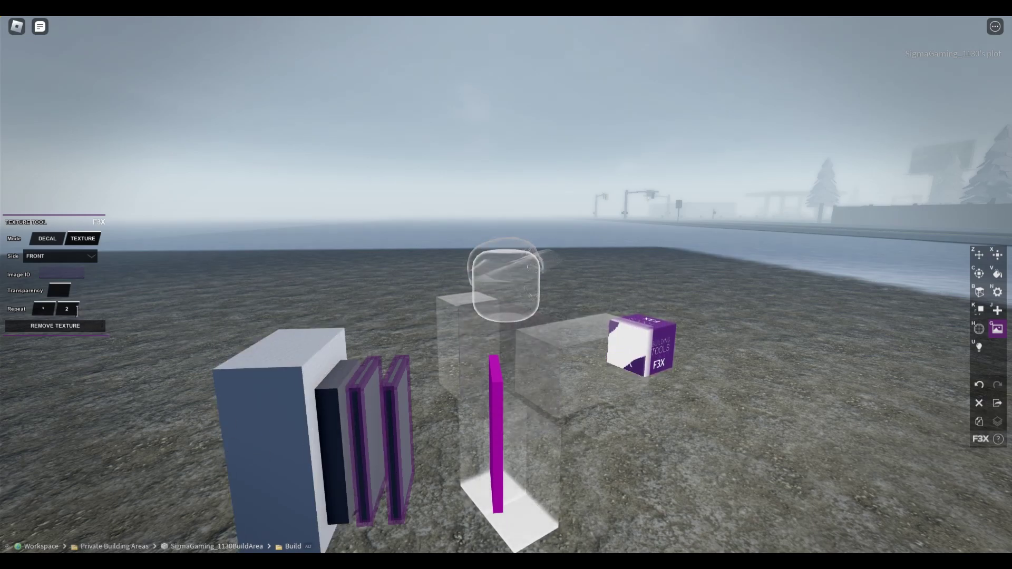
# Step: Select the magenta bar and dark panels and set texture transparency to -500
pyautogui.click(500, 425)
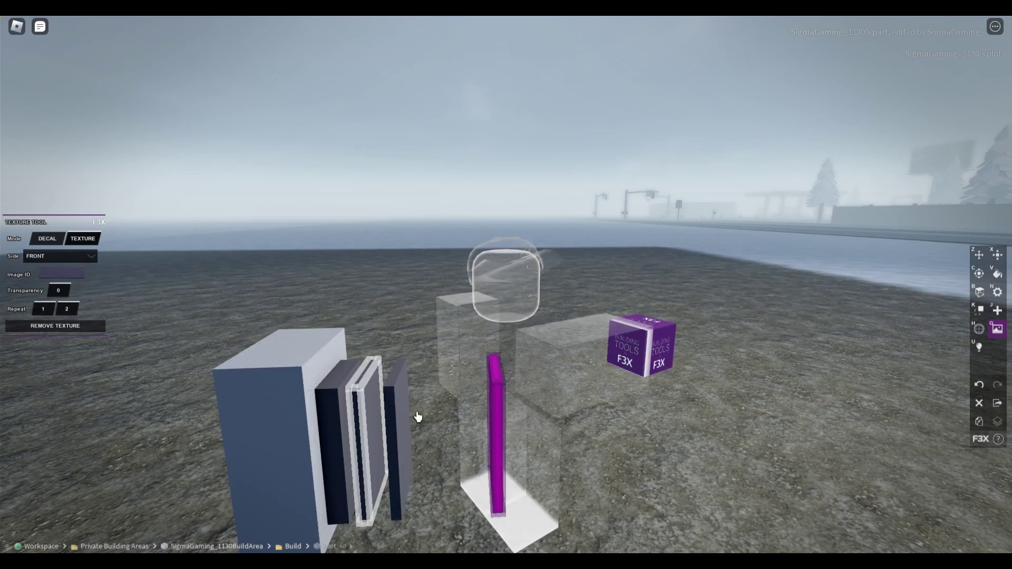
pyautogui.hotkey('shift', 'z')
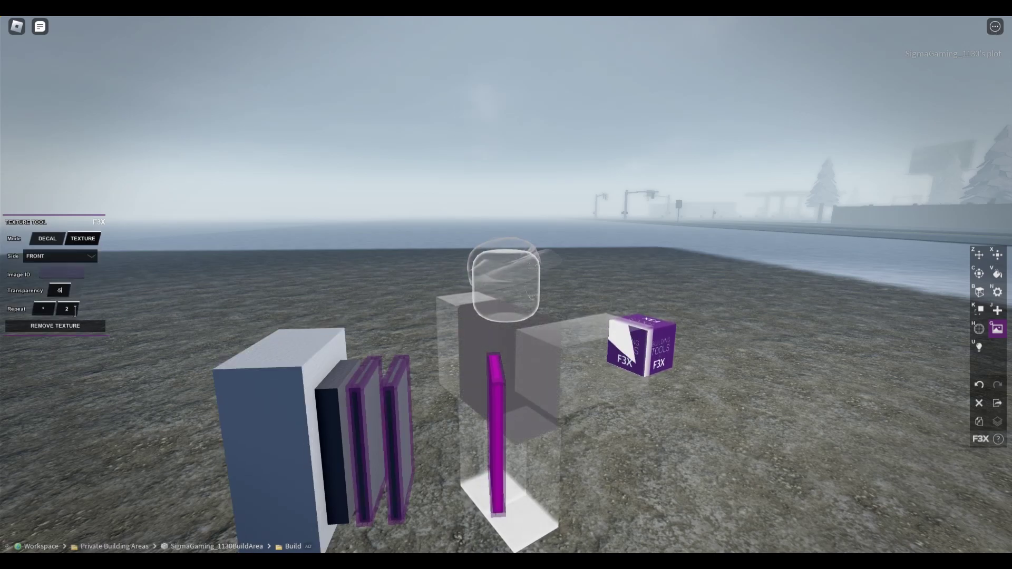
pyautogui.press('Return')
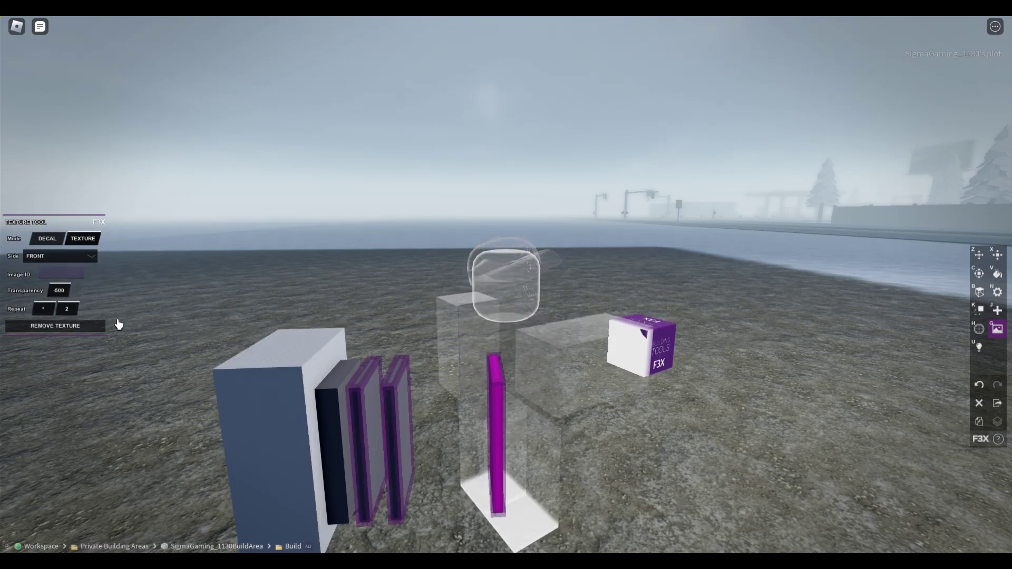
# Step: Set the magenta bar's texture side to Front
pyautogui.click(500, 411)
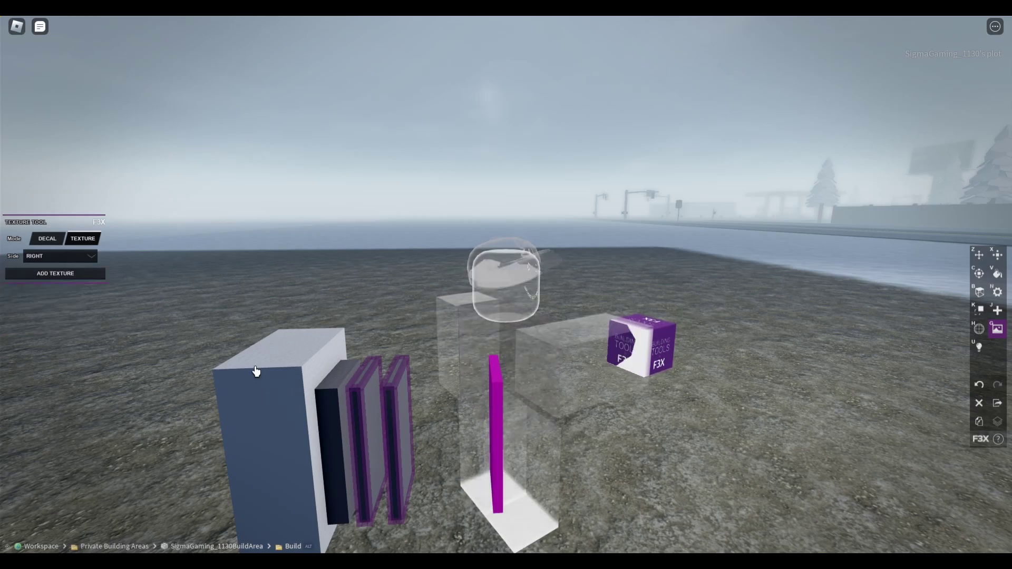
pyautogui.click(60, 257)
pyautogui.click(72, 321)
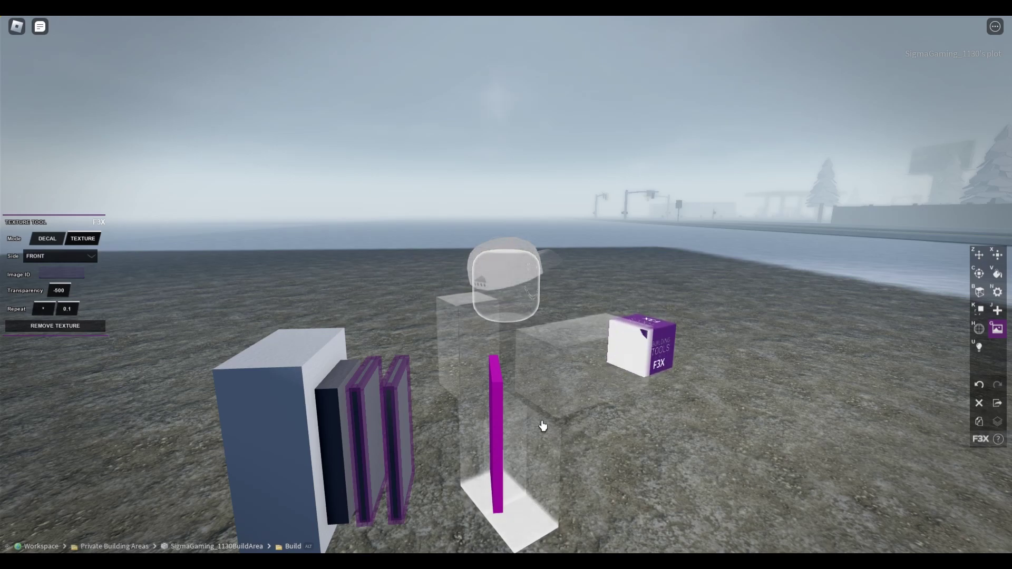
# Step: Select the dark panels and magenta bar together
pyautogui.click(366, 439)
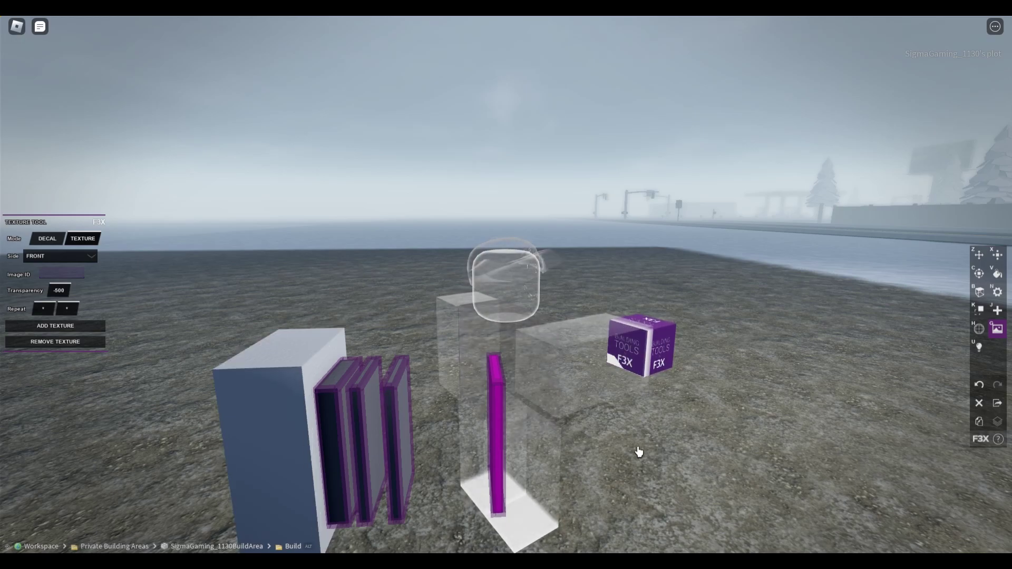
pyautogui.hotkey('ctrl', 'g')
pyautogui.press('/')
# Step: Send the !wc chat command to wire the panels to the bar, then re-equip Building Tools
pyautogui.write('!w')
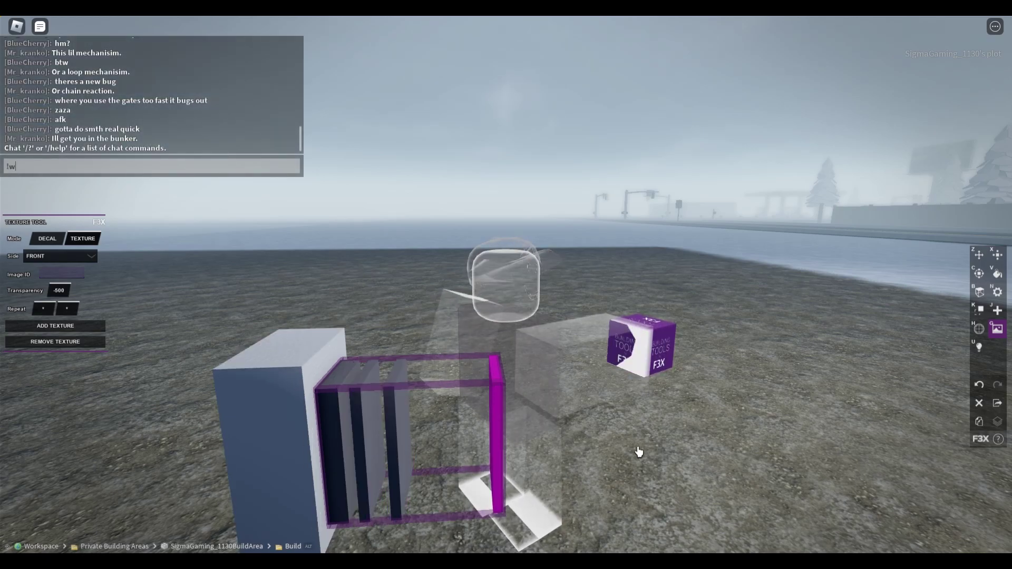
pyautogui.write('c')
pyautogui.press('Return')
pyautogui.scroll(5, 522, 306)
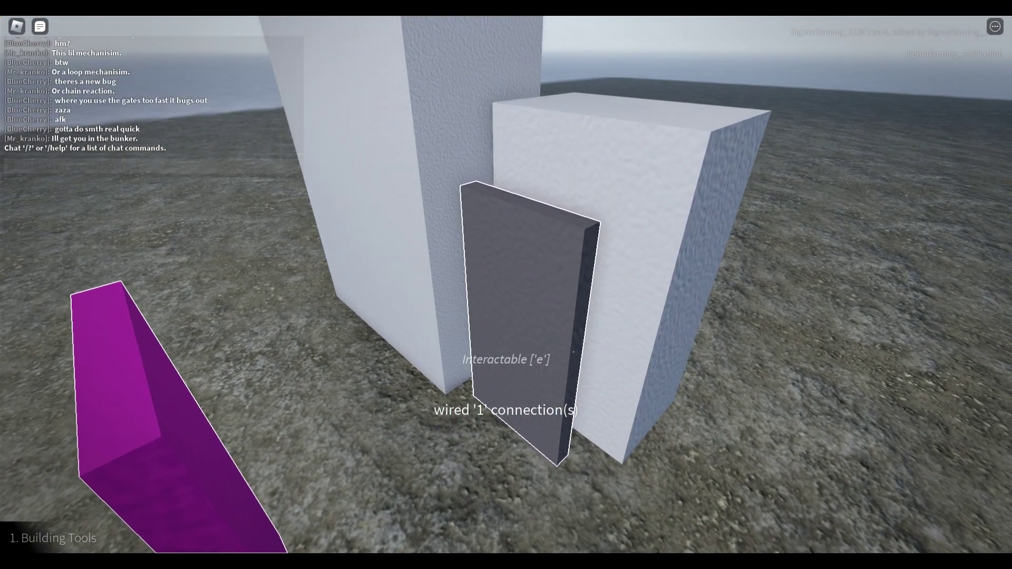
pyautogui.press('1')
pyautogui.scroll(-5, 478, 285)
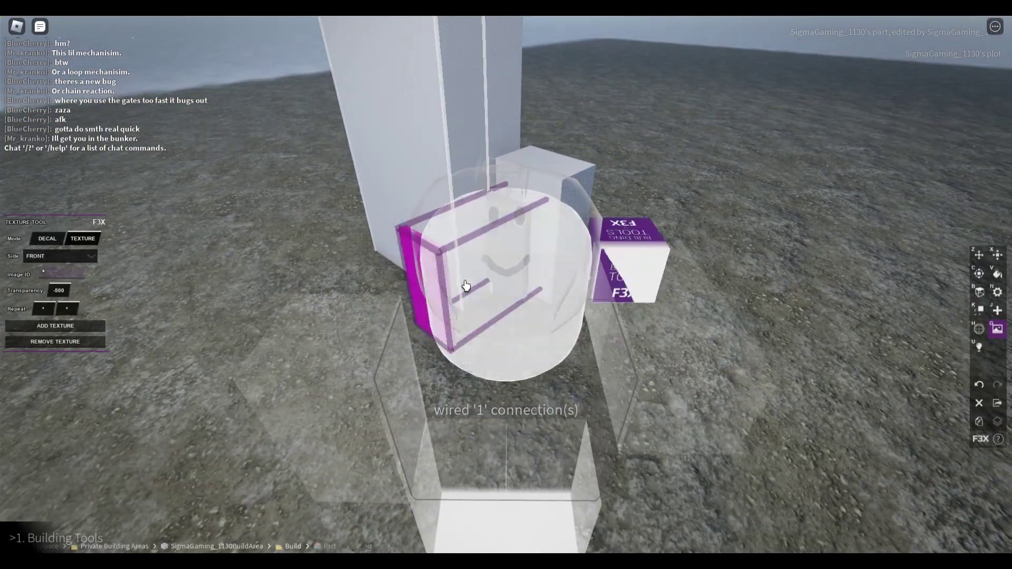
pyautogui.press('z')
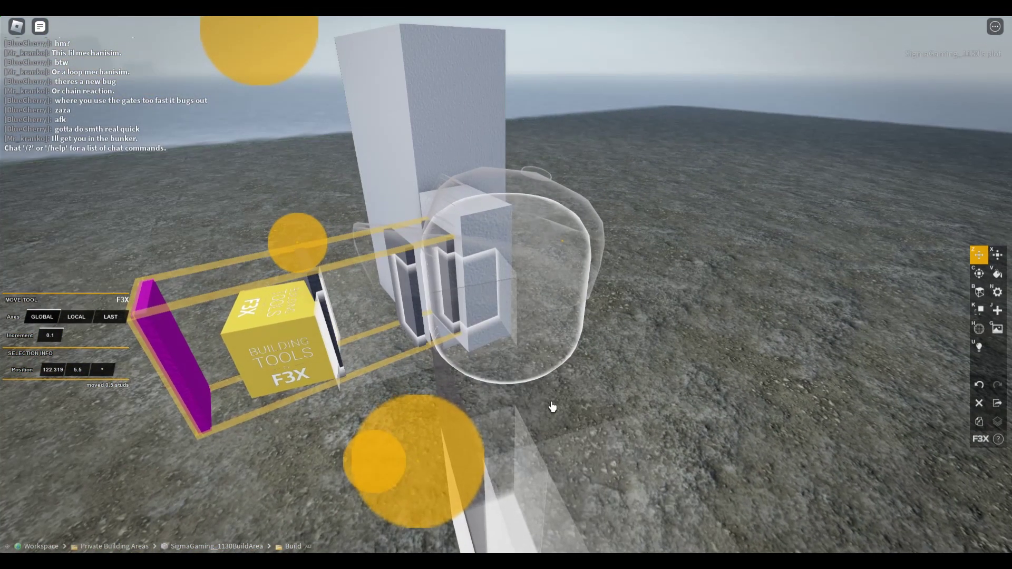
# Step: Test the switch with E, then select and delete the frame part
pyautogui.click(538, 403)
pyautogui.press('e')
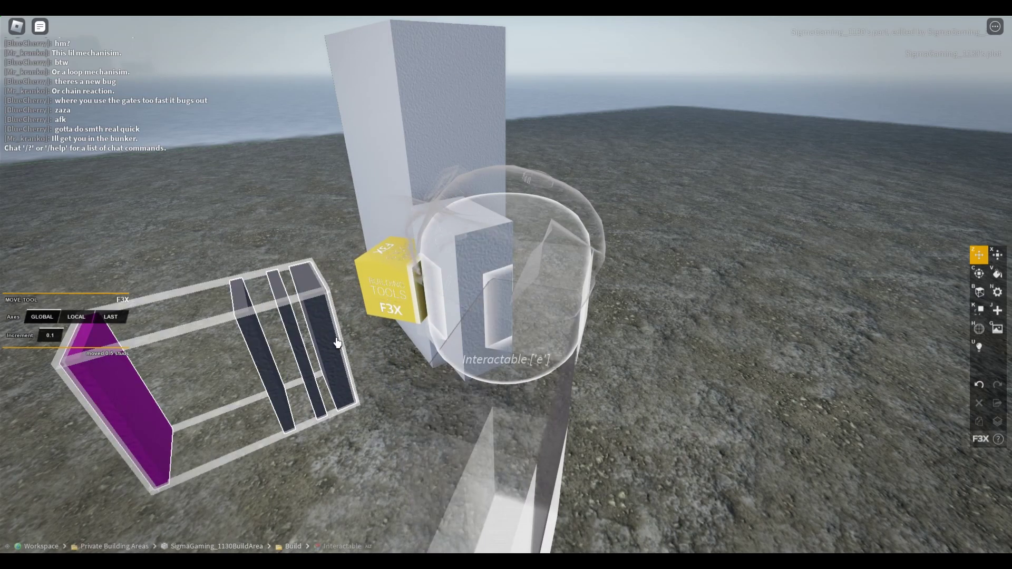
pyautogui.click(338, 344)
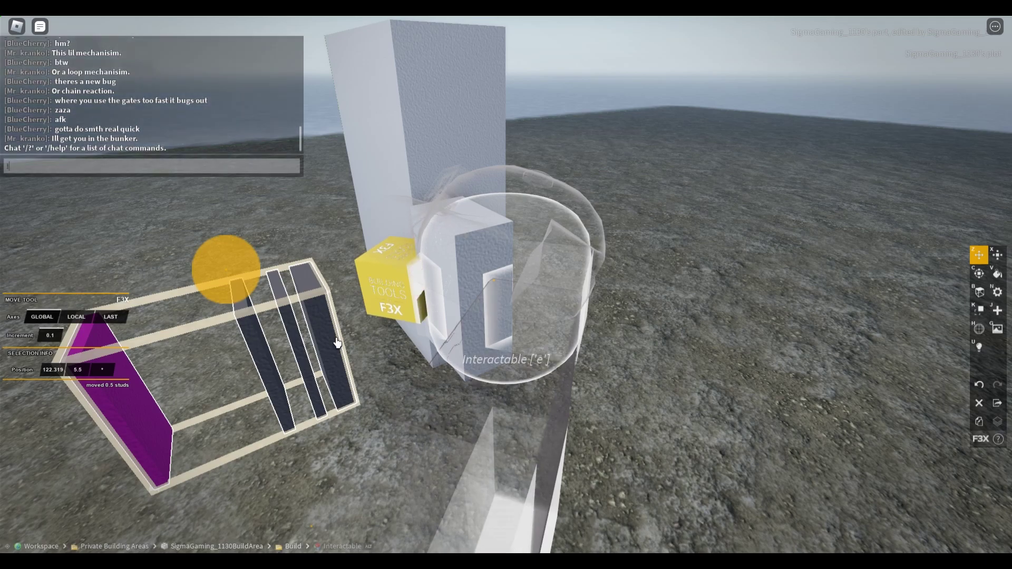
pyautogui.hotkey('shift', 'x')
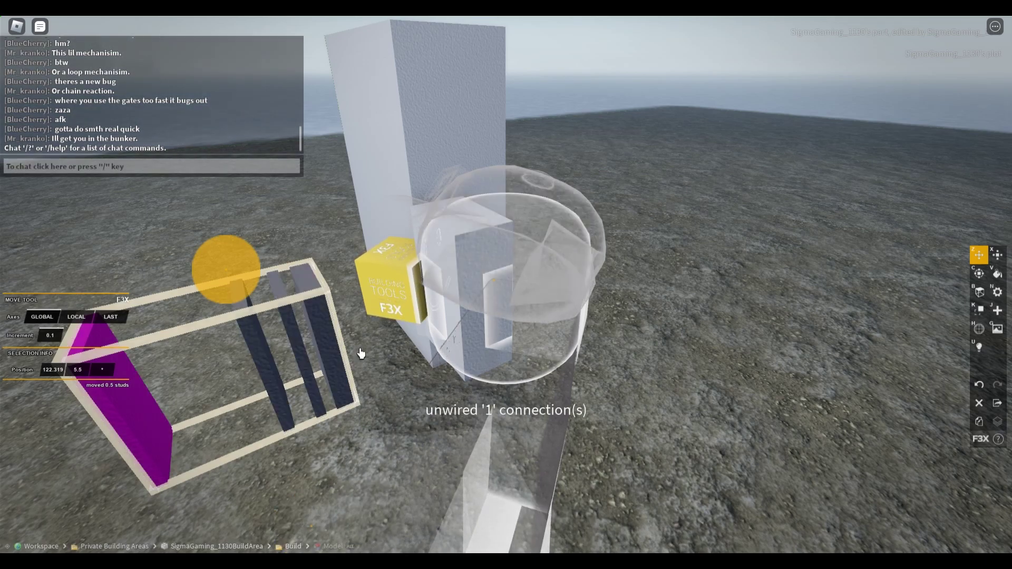
# Step: Select the bar model, then the magenta part, ready for painting
pyautogui.click(319, 340)
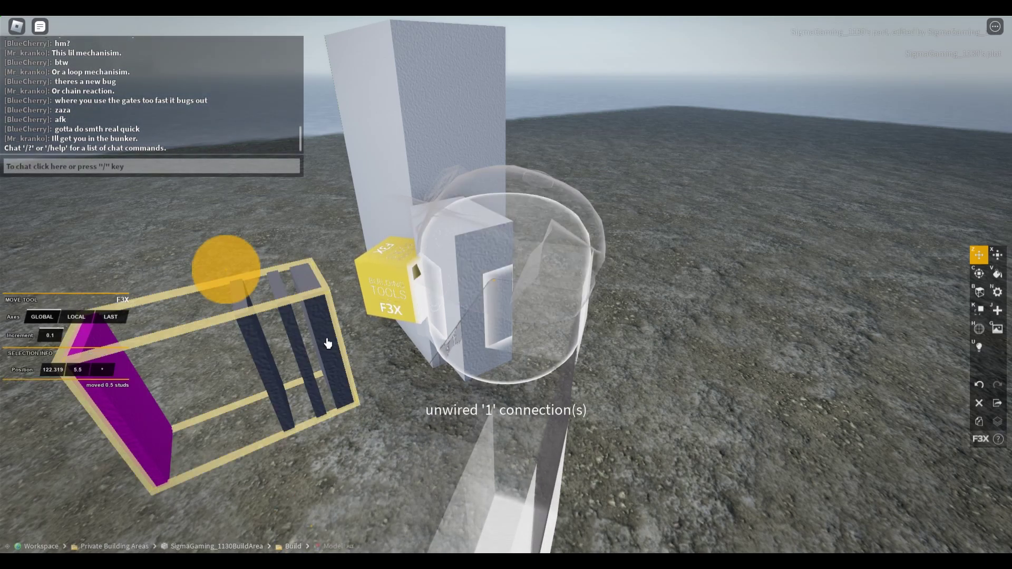
pyautogui.scroll(2, 328, 343)
pyautogui.press('g')
pyautogui.scroll(-3, 328, 344)
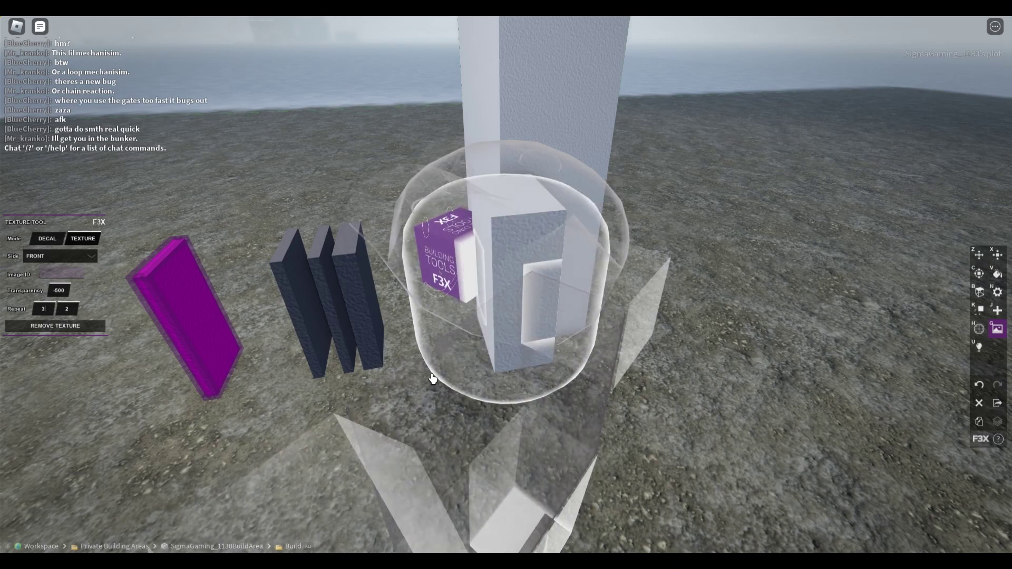
pyautogui.click(193, 326)
pyautogui.press('z')
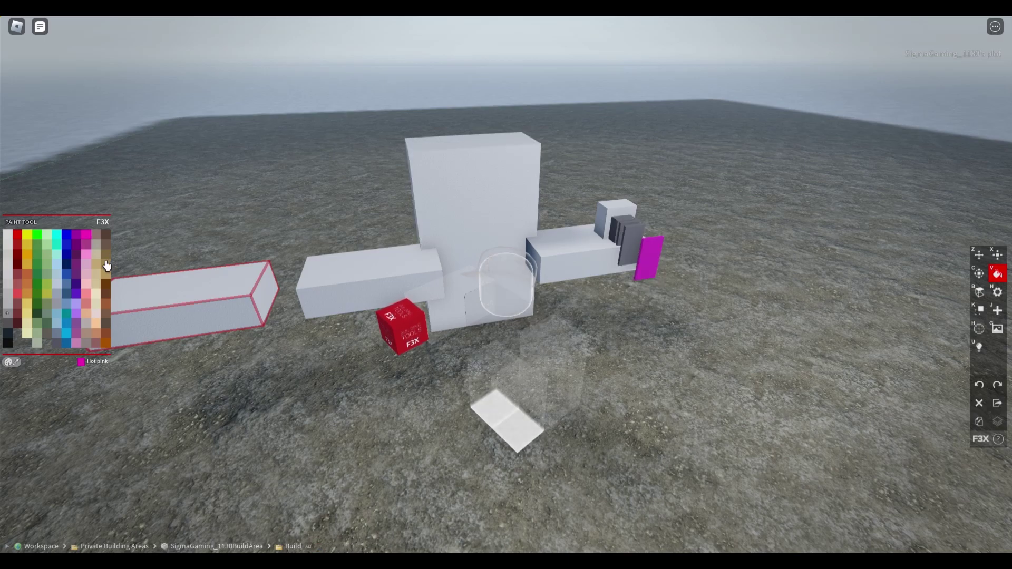
# Step: Paint the long box Hot pink
pyautogui.click(158, 301)
pyautogui.press('z')
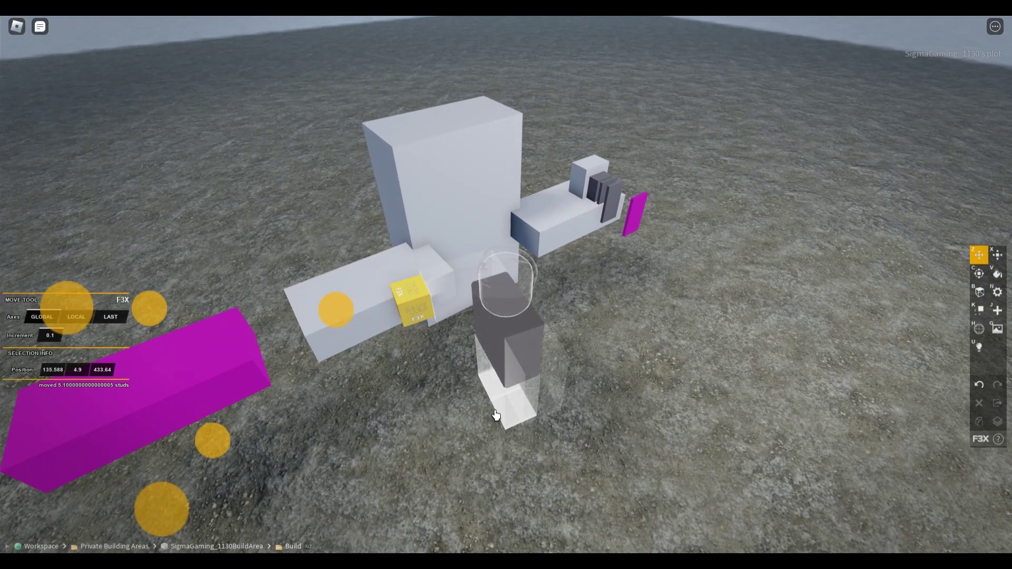
# Step: Add a texture to the selected boxes with transparency -500
pyautogui.press('g')
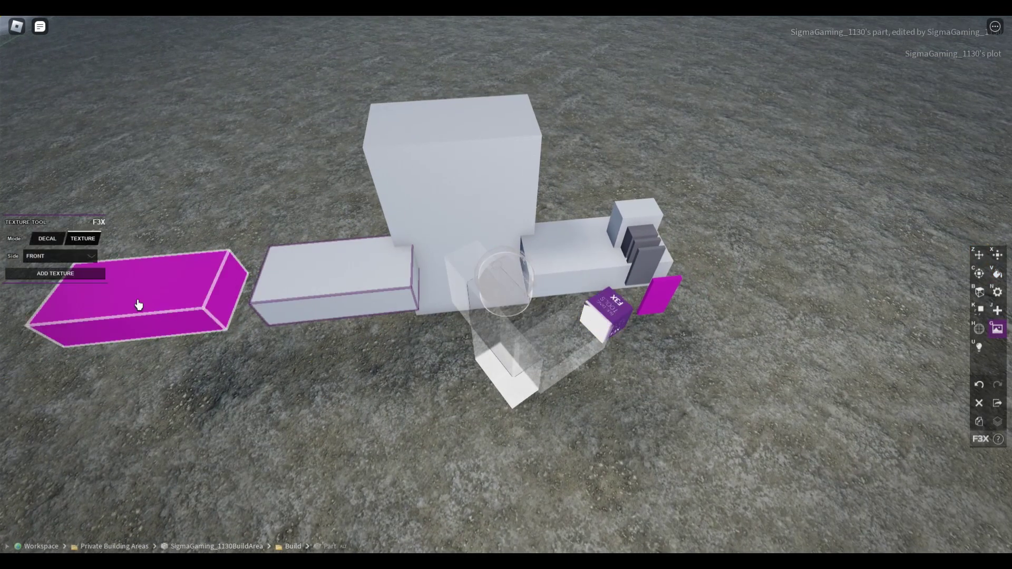
pyautogui.click(79, 274)
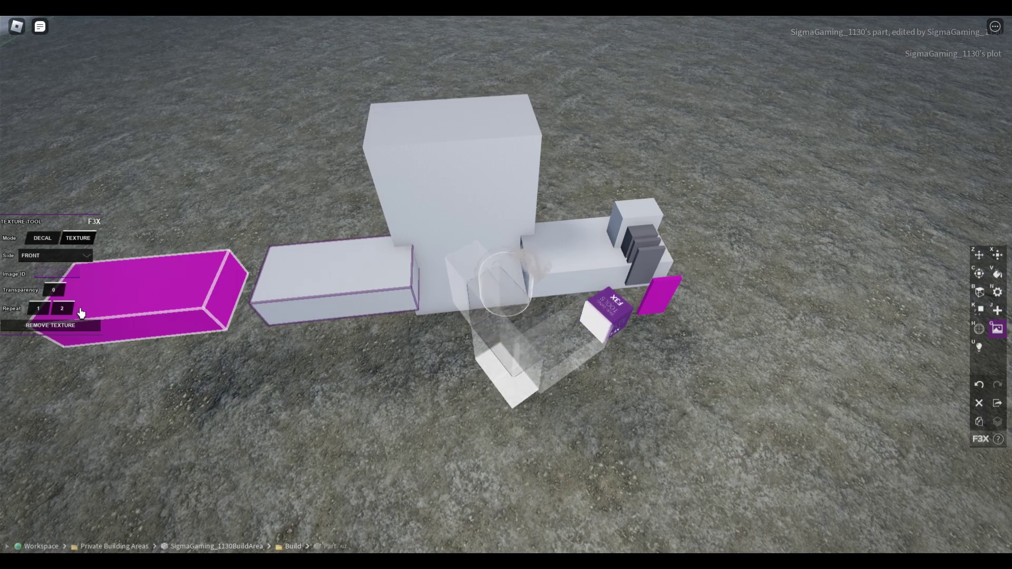
pyautogui.write('-500')
pyautogui.press('Return')
# Step: Set the texture transparency of the box behind the dark parts to -500
pyautogui.click(568, 290)
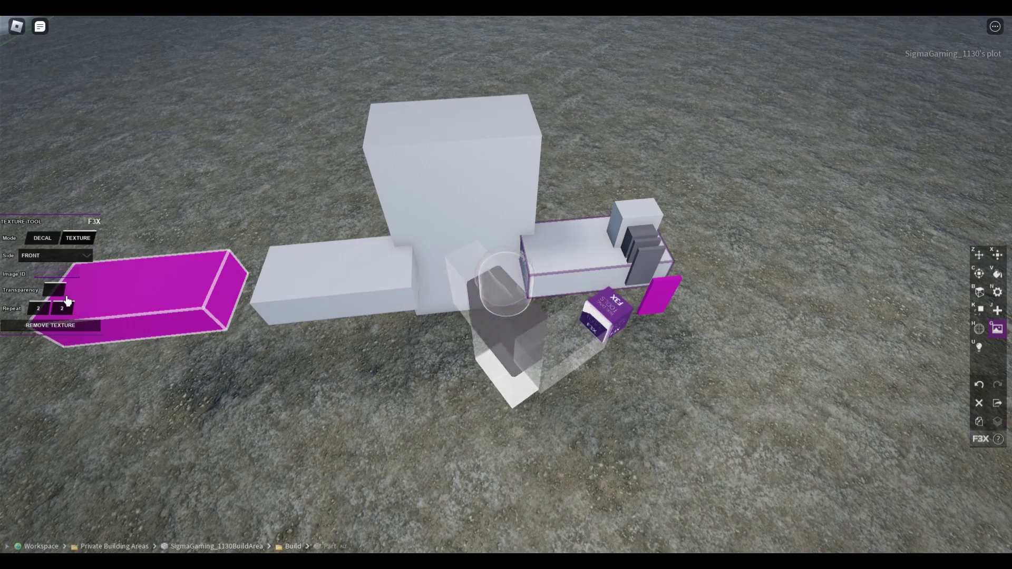
pyautogui.write('-500')
pyautogui.press('Return')
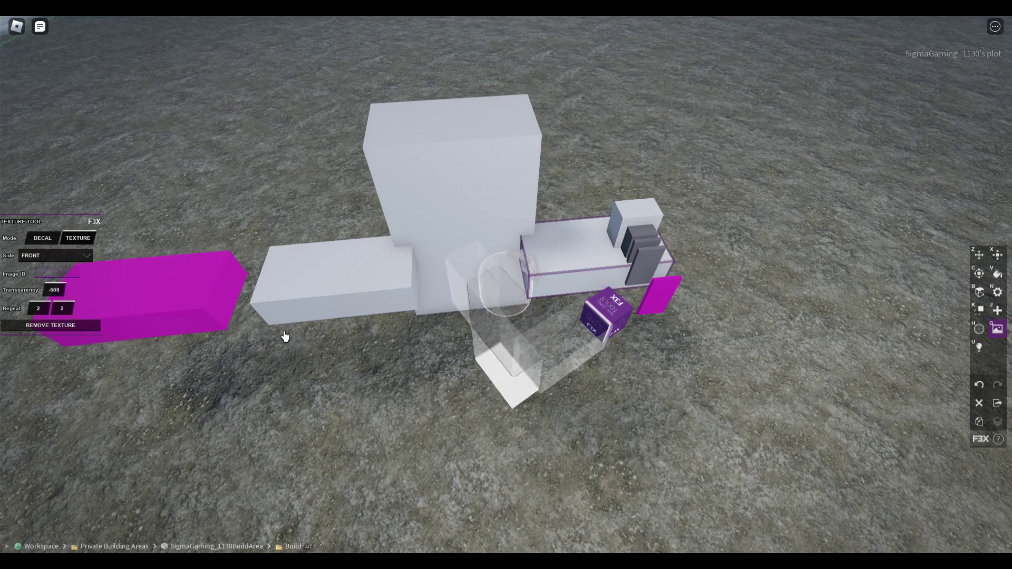
# Step: Replace the textures on the box and long white box with a fresh texture
pyautogui.keyDown('shift'); pyautogui.click(354, 316); pyautogui.keyUp('shift')
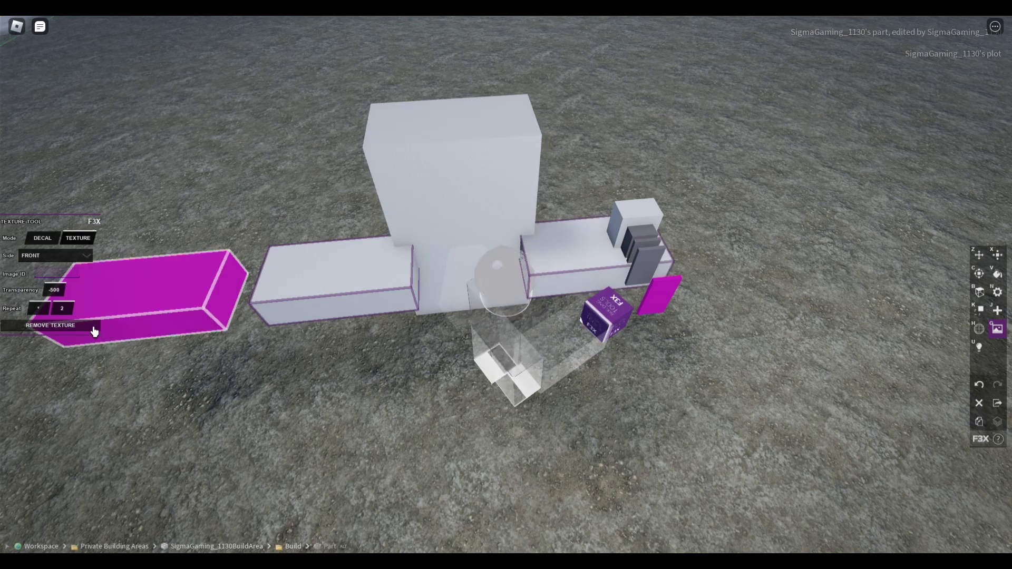
pyautogui.click(86, 327)
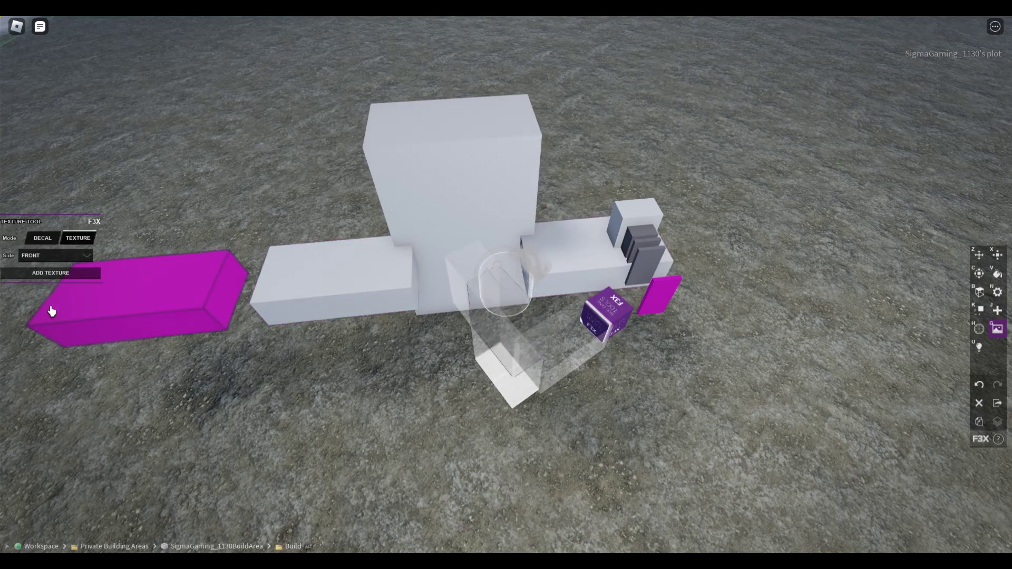
pyautogui.click(50, 272)
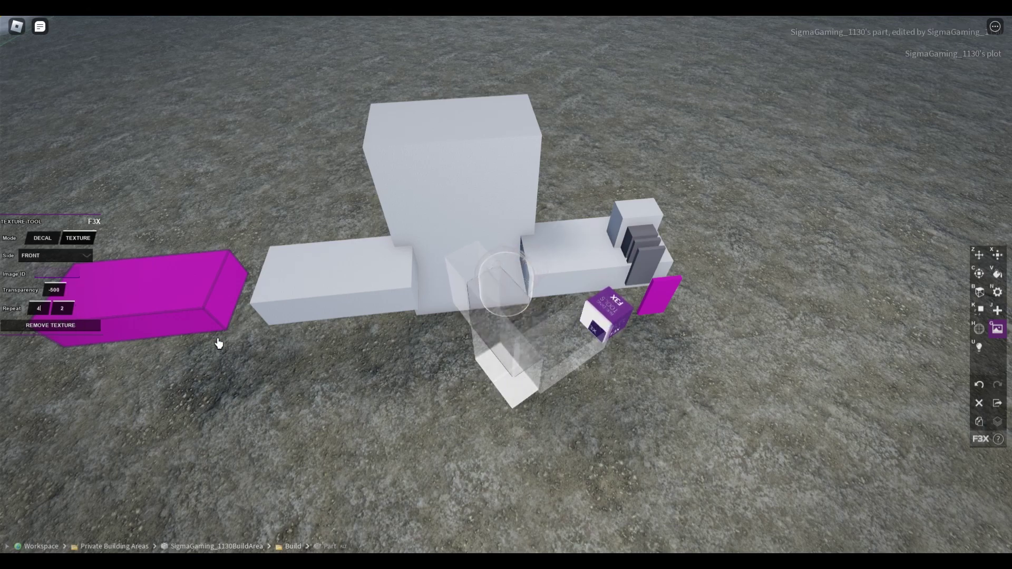
# Step: Select the left white bar and make its texture repeat 4 by 2
pyautogui.click(655, 317)
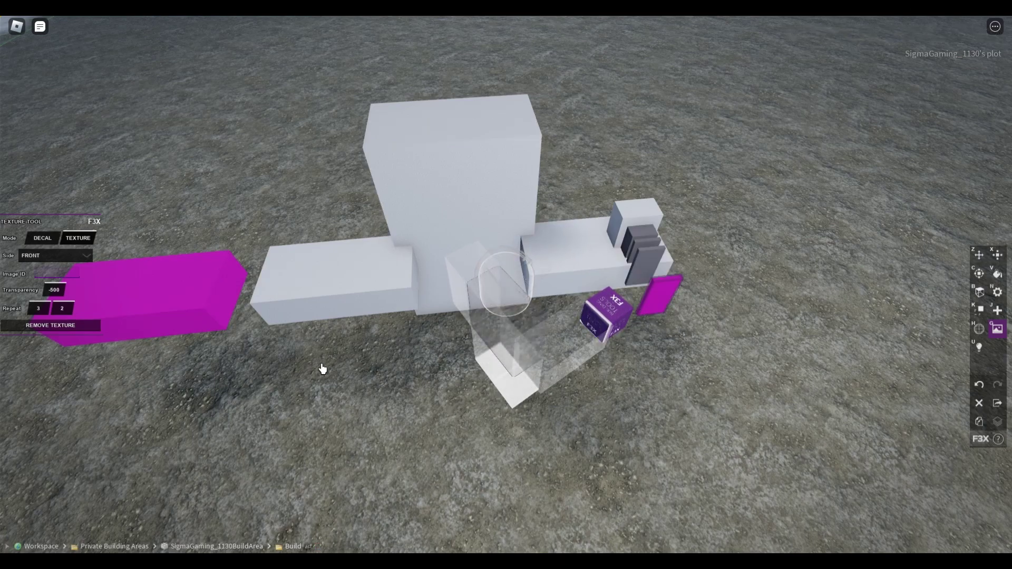
pyautogui.click(445, 222)
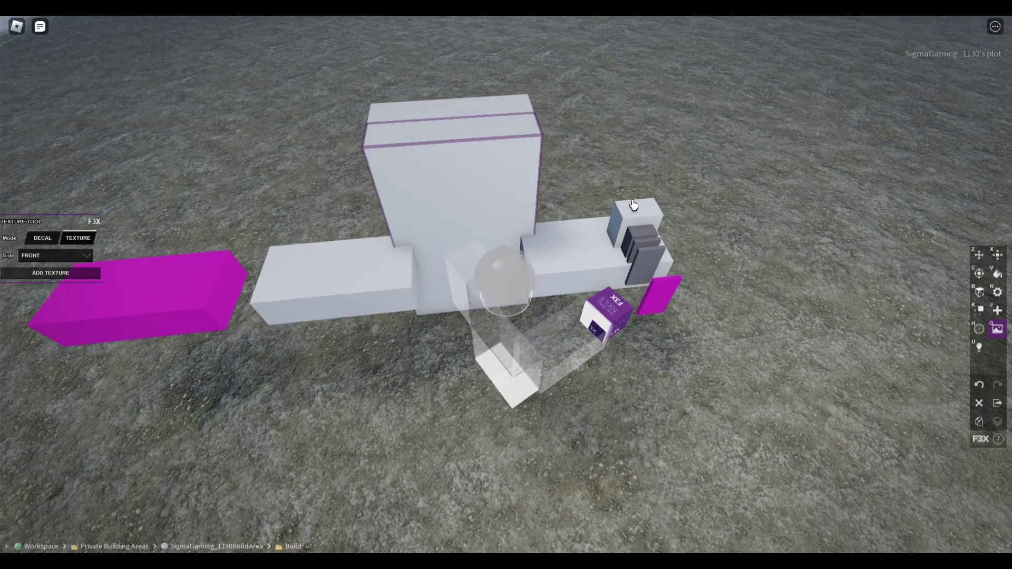
pyautogui.click(594, 274)
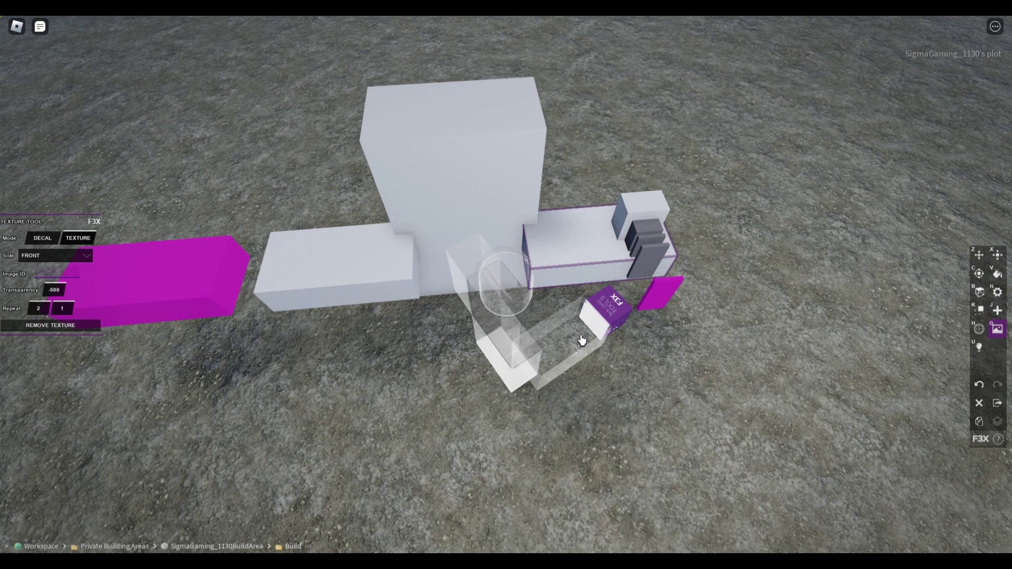
pyautogui.click(391, 294)
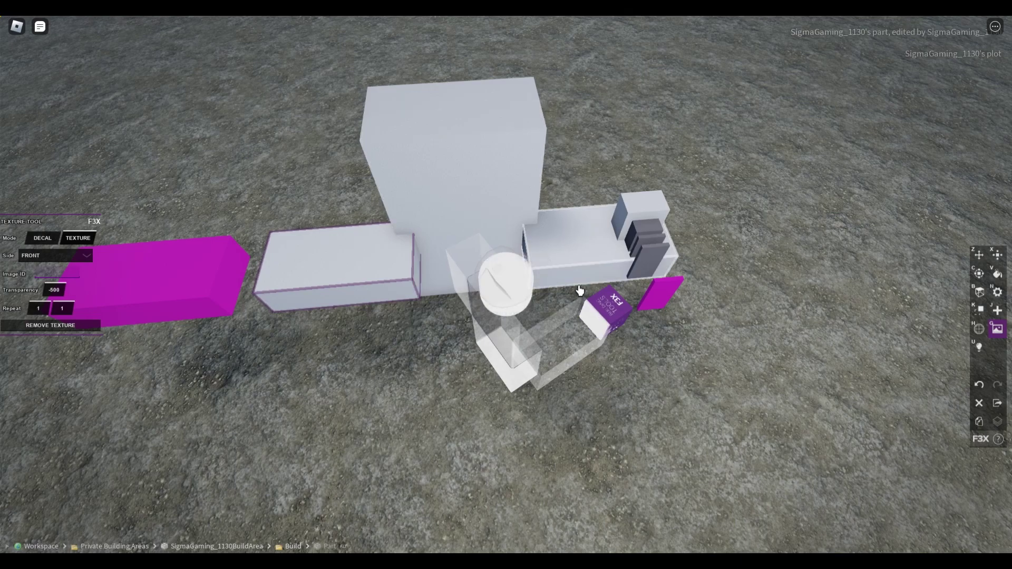
pyautogui.click(238, 285)
# Step: Select both white bars and the invisible part, then run !wc to check wiring
pyautogui.click(390, 304)
pyautogui.keyDown('shift'); pyautogui.click(569, 274); pyautogui.keyUp('shift')
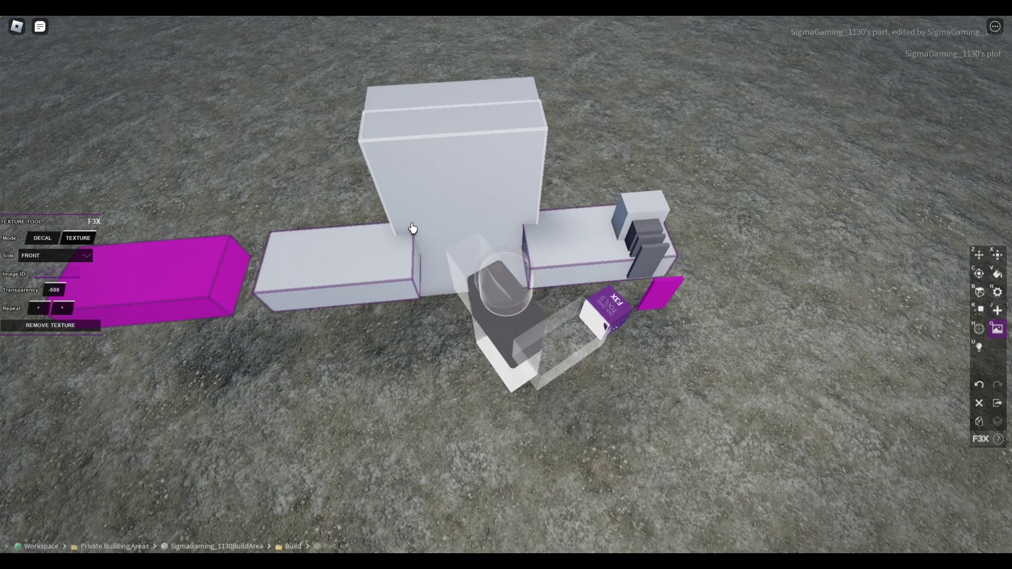
pyautogui.click(697, 219)
pyautogui.press('/')
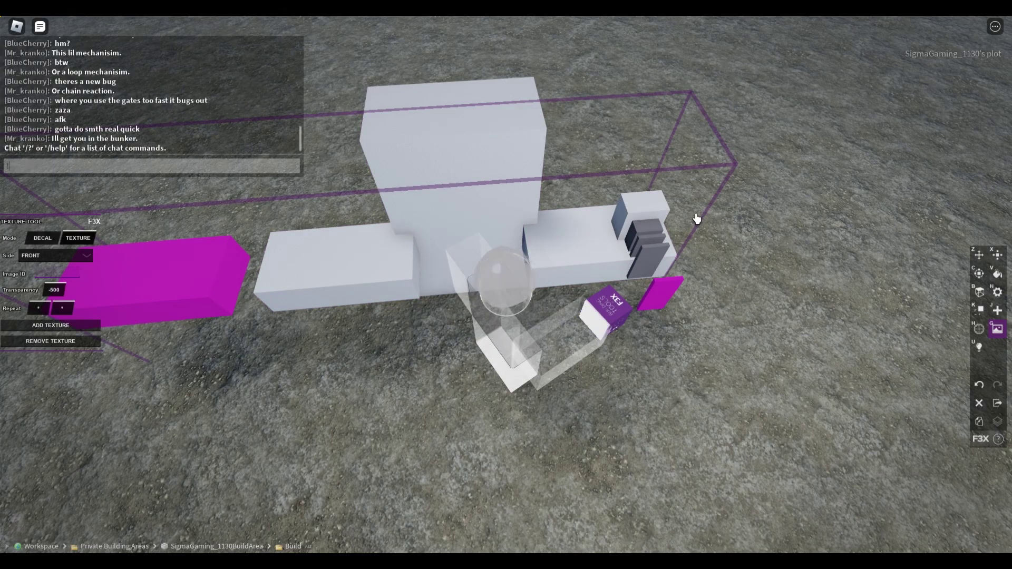
pyautogui.write('!wc')
pyautogui.press('Return')
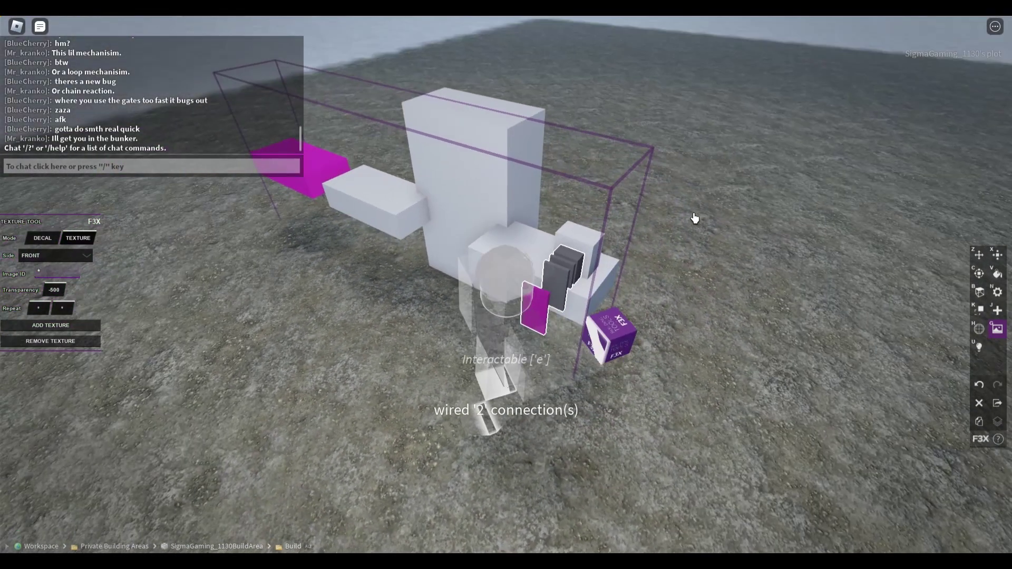
# Step: Put the building tools away and back out, then clear the selection
pyautogui.press('1')
pyautogui.scroll(5, 708, 207)
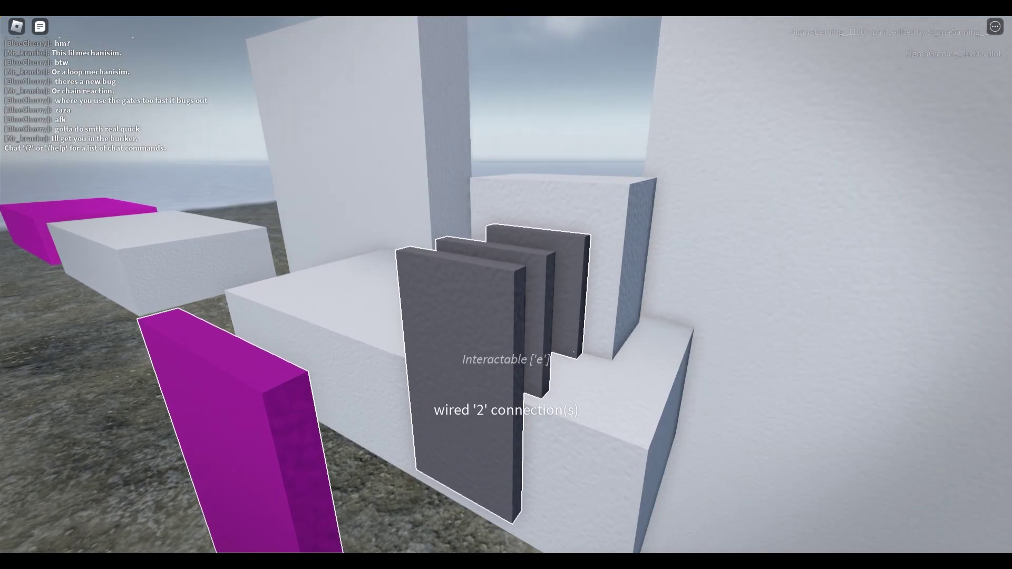
pyautogui.scroll(-10, 523, 301)
pyautogui.press('1')
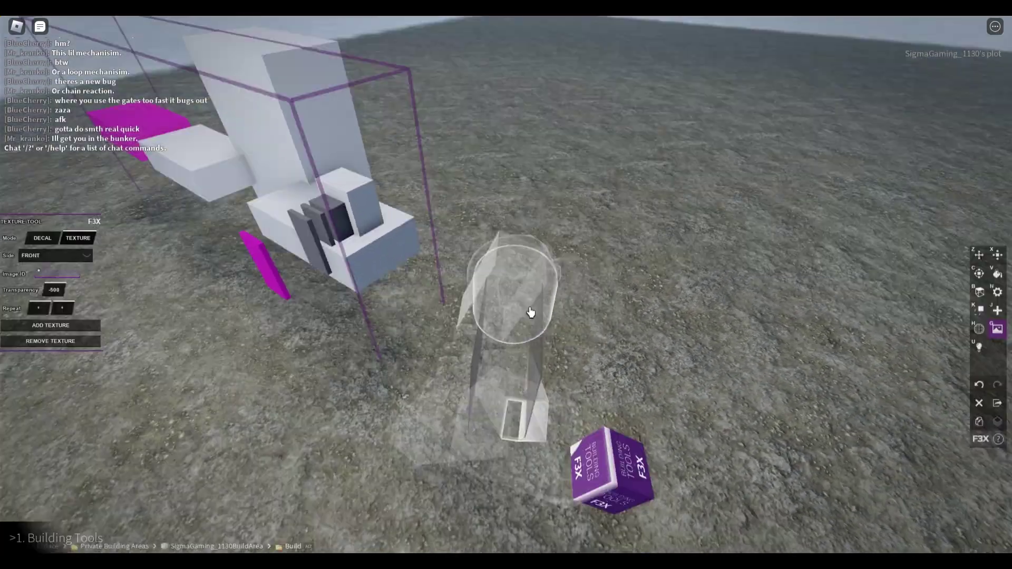
pyautogui.scroll(-5, 513, 299)
pyautogui.click(409, 233)
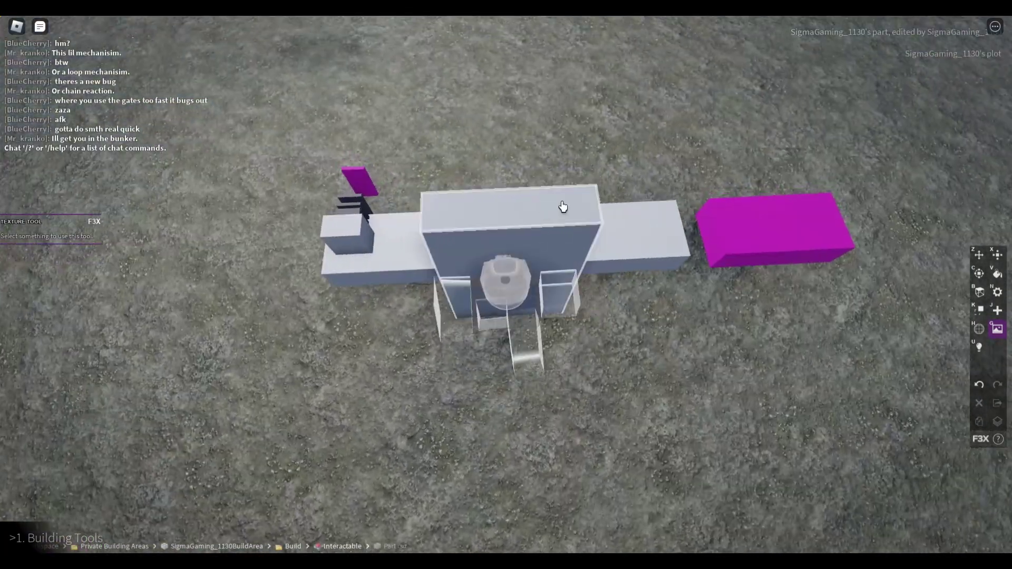
# Step: Move the tall white block 1 stud sideways with the Move tool
pyautogui.press('z')
pyautogui.click(689, 279)
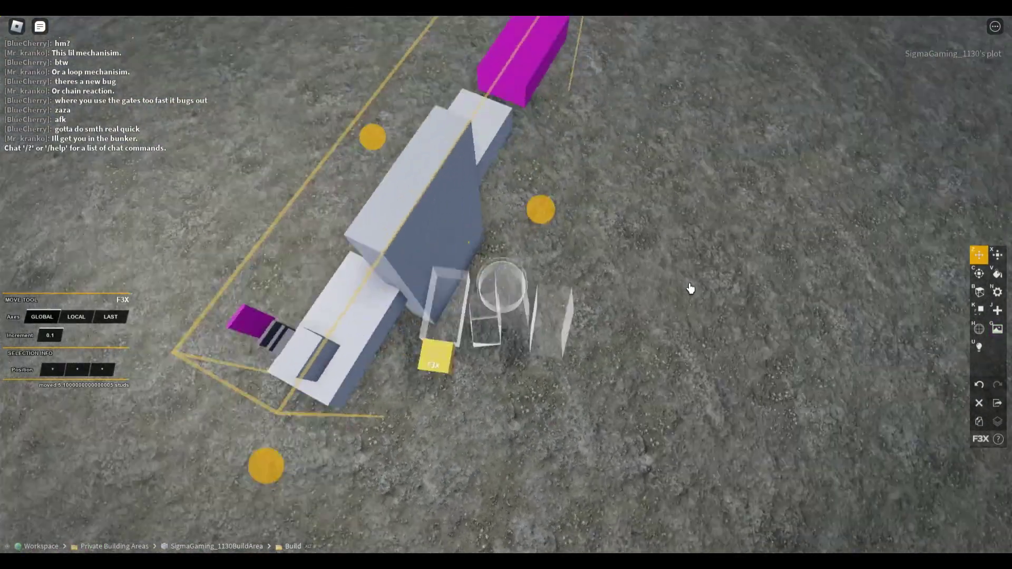
pyautogui.scroll(5, 599, 227)
pyautogui.click(573, 205)
pyautogui.moveTo(566, 199); pyautogui.dragTo(593, 215)
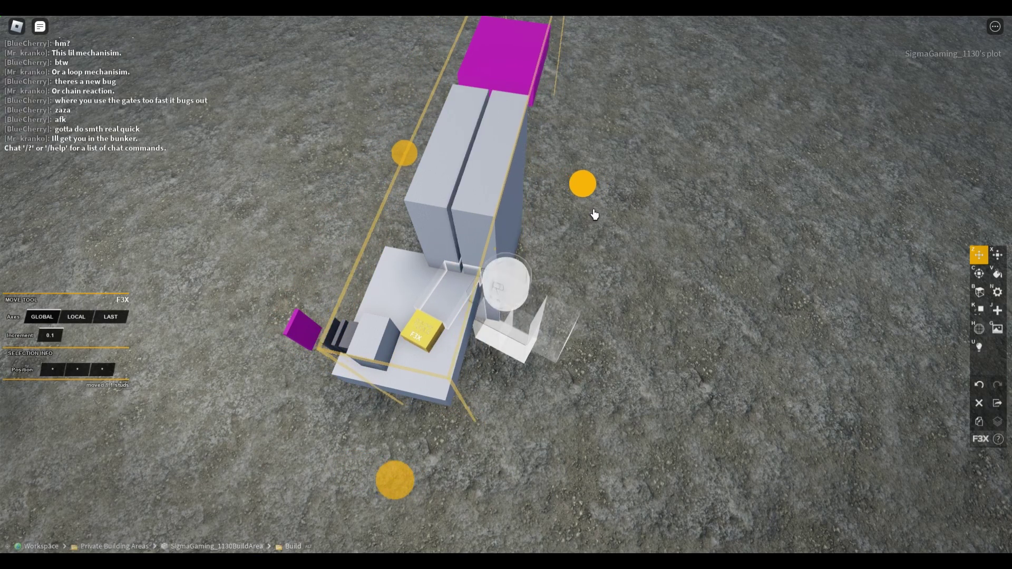
# Step: Deselect the moved block and select the white platform
pyautogui.click(630, 253)
pyautogui.click(496, 216)
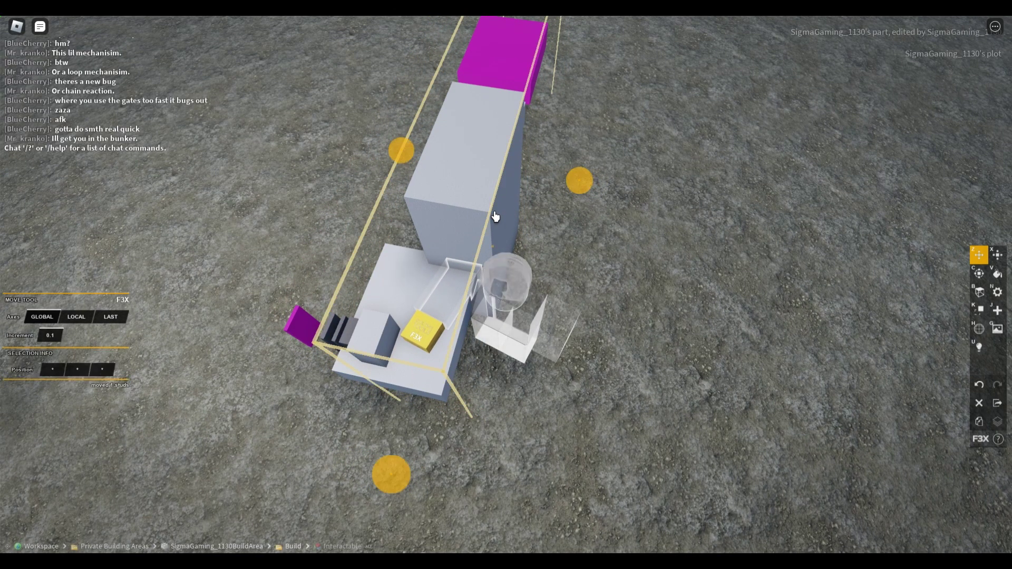
pyautogui.click(451, 333)
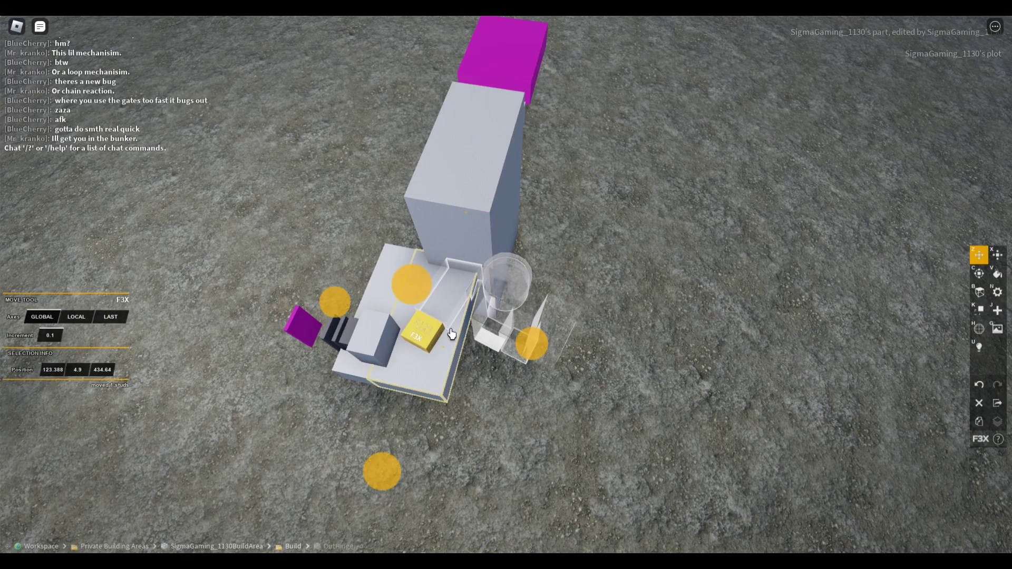
# Step: With the Texture tool, select the white base part and the tall part
pyautogui.press('g')
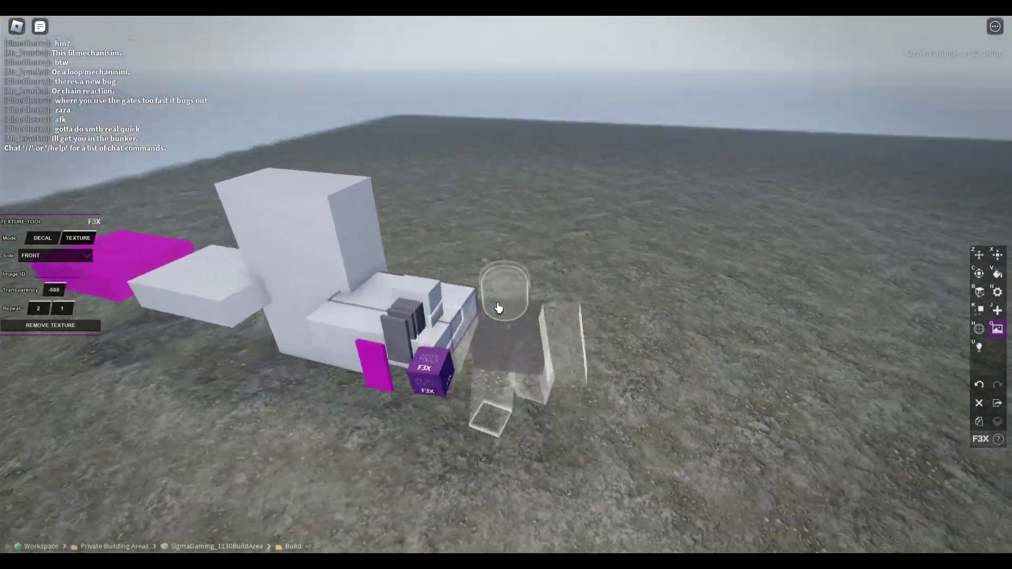
pyautogui.scroll(3, 499, 308)
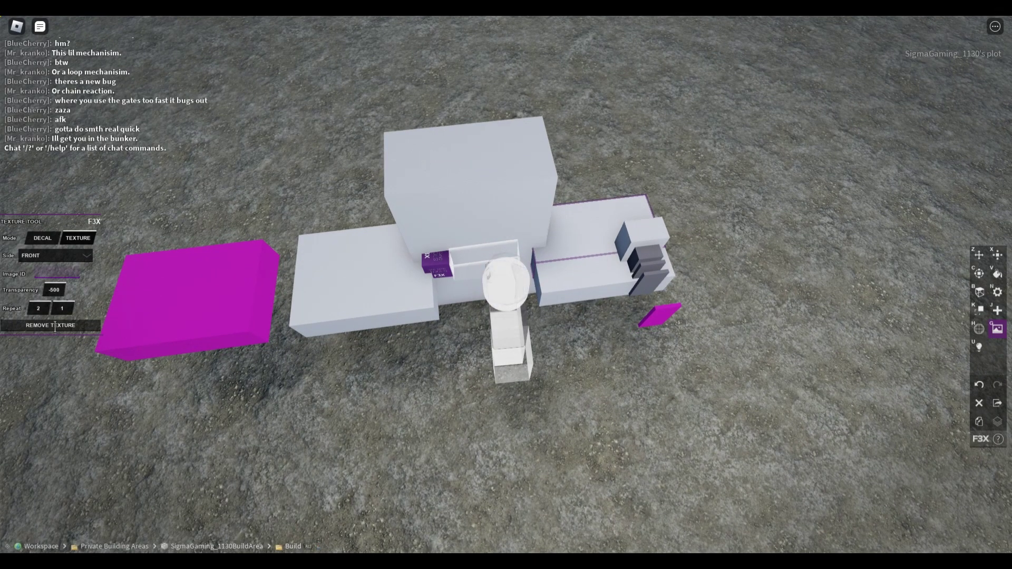
pyautogui.moveTo(328, 287); pyautogui.dragTo(367, 401)
pyautogui.moveTo(54, 330); pyautogui.dragTo(206, 369)
pyautogui.keyDown('shift'); pyautogui.click(359, 357); pyautogui.keyUp('shift')
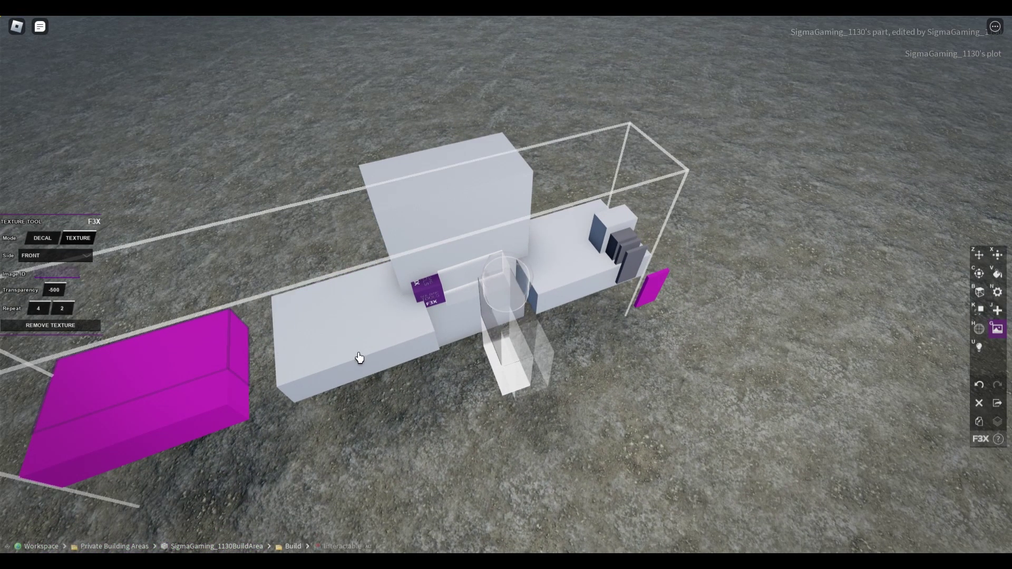
pyautogui.moveTo(355, 314); pyautogui.dragTo(367, 376)
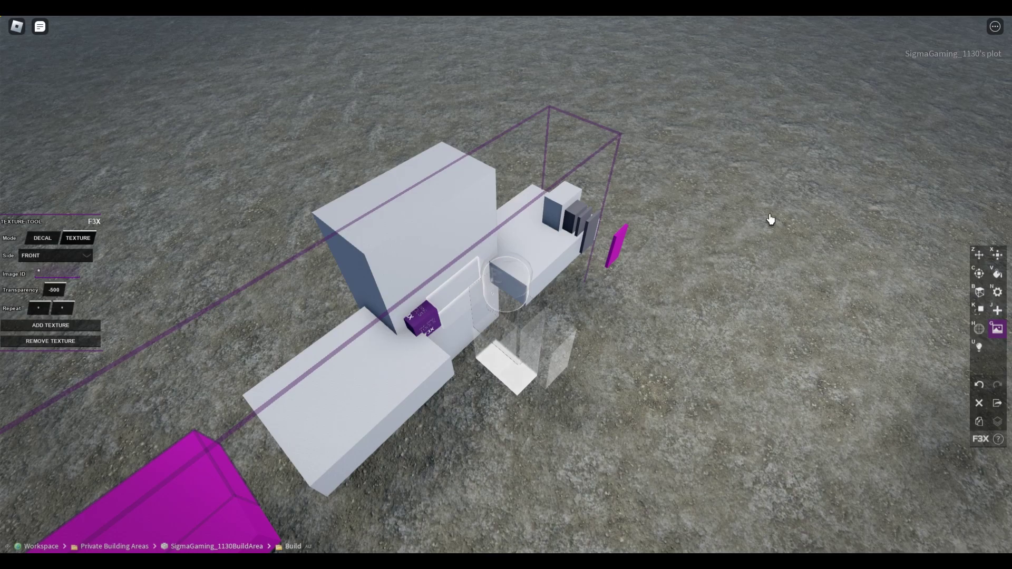
pyautogui.moveTo(422, 350); pyautogui.dragTo(412, 454)
pyautogui.click(411, 413)
pyautogui.keyDown('shift'); pyautogui.click(375, 350); pyautogui.keyUp('shift')
pyautogui.moveTo(375, 350); pyautogui.dragTo(502, 206)
# Step: Dismiss an unsent chat entry, re-equip the building tools and view the build from above
pyautogui.press('/')
pyautogui.write('lw')
pyautogui.press('Escape')
pyautogui.moveTo(592, 199); pyautogui.dragTo(591, 199)
pyautogui.press('1')
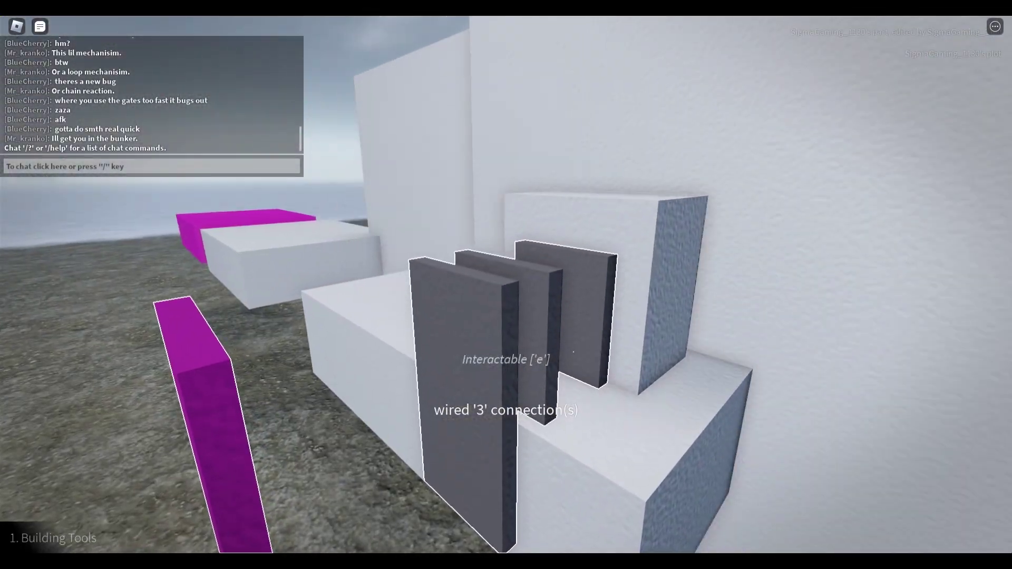
pyautogui.scroll(-3, 523, 301)
pyautogui.press('1')
pyautogui.moveTo(523, 300); pyautogui.dragTo(557, 283)
pyautogui.scroll(-5, 523, 301)
# Step: Nudge the build 0.5 studs with the Move tool
pyautogui.moveTo(581, 321); pyautogui.dragTo(563, 316)
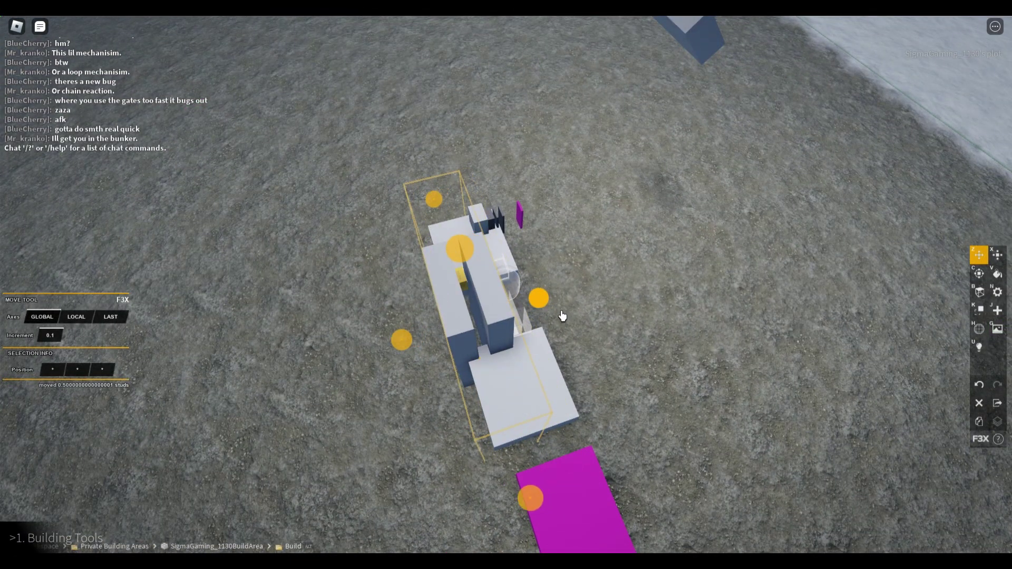
pyautogui.click(665, 341)
pyautogui.click(474, 330)
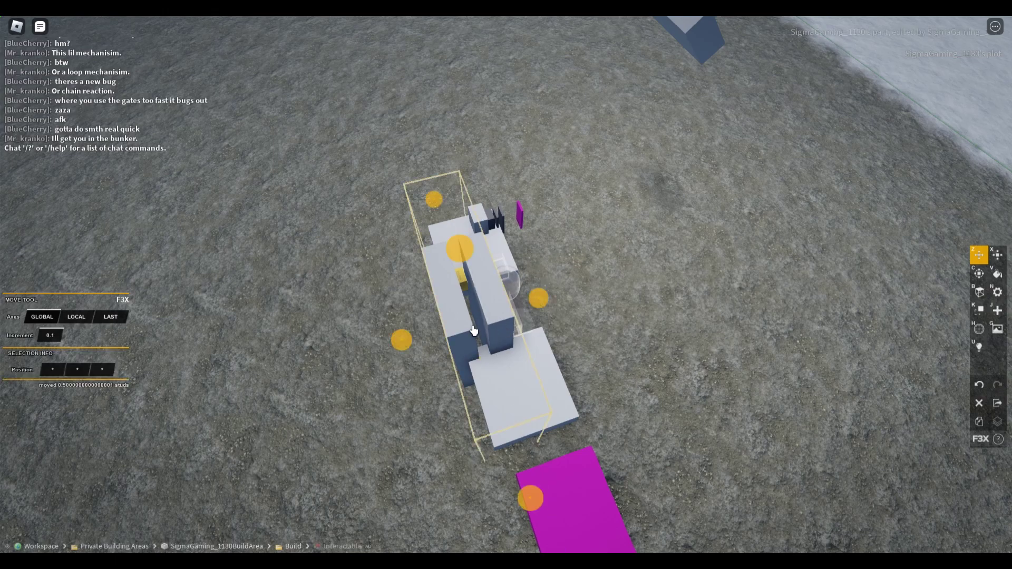
pyautogui.click(474, 331)
# Step: Add a texture to the lower white plate next to the magenta slab
pyautogui.click(567, 401)
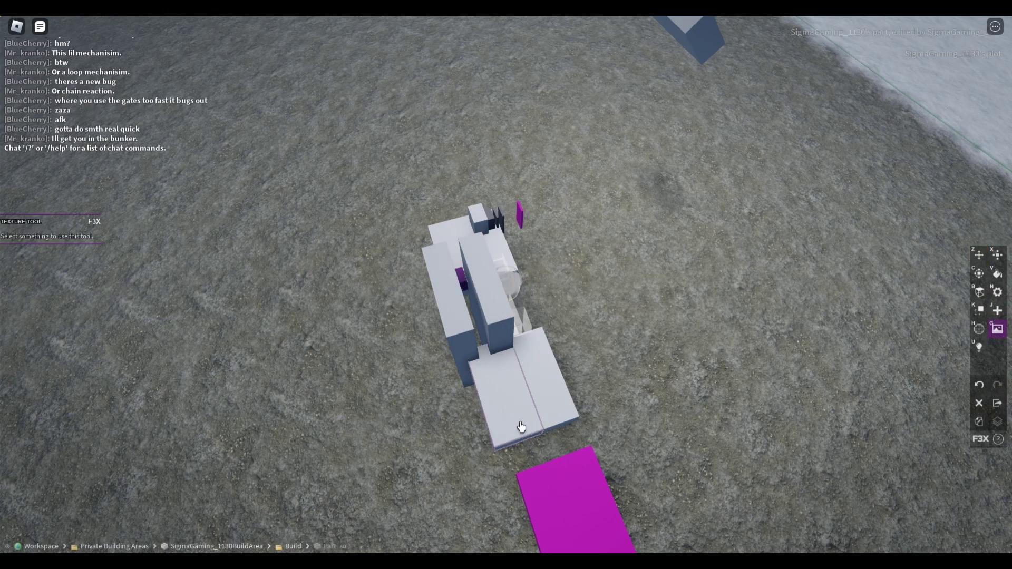
pyautogui.press('g')
pyautogui.click(531, 411)
pyautogui.moveTo(585, 425); pyautogui.dragTo(450, 297)
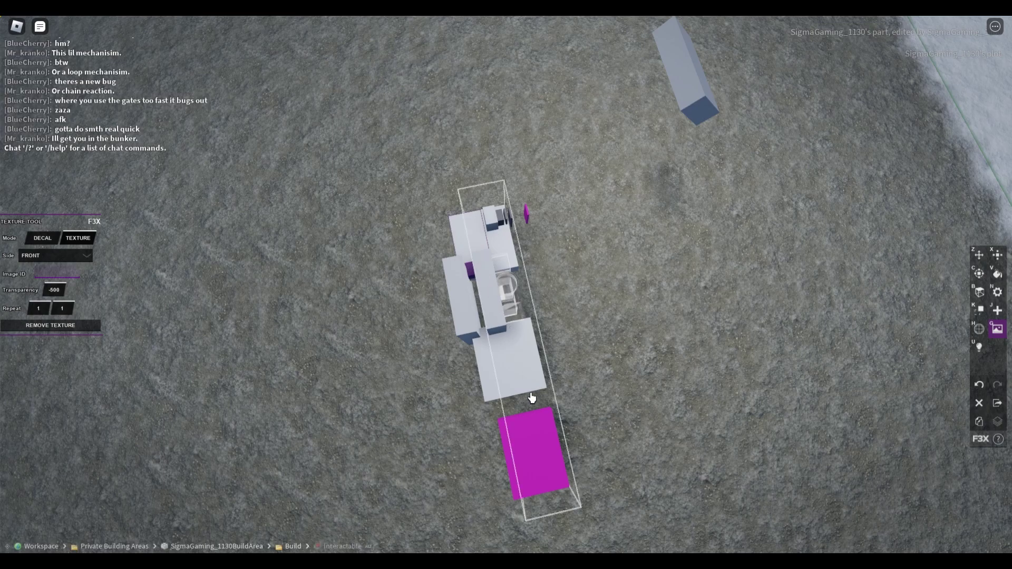
# Step: Slide one magenta half about 1.9 studs away from the other
pyautogui.moveTo(506, 395); pyautogui.dragTo(577, 463)
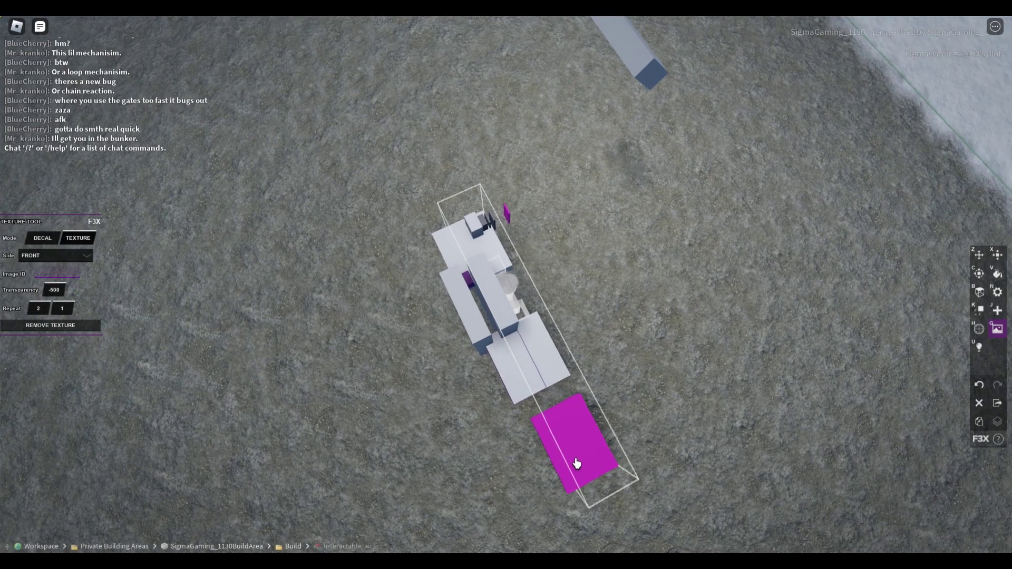
pyautogui.click(564, 464)
pyautogui.press('z')
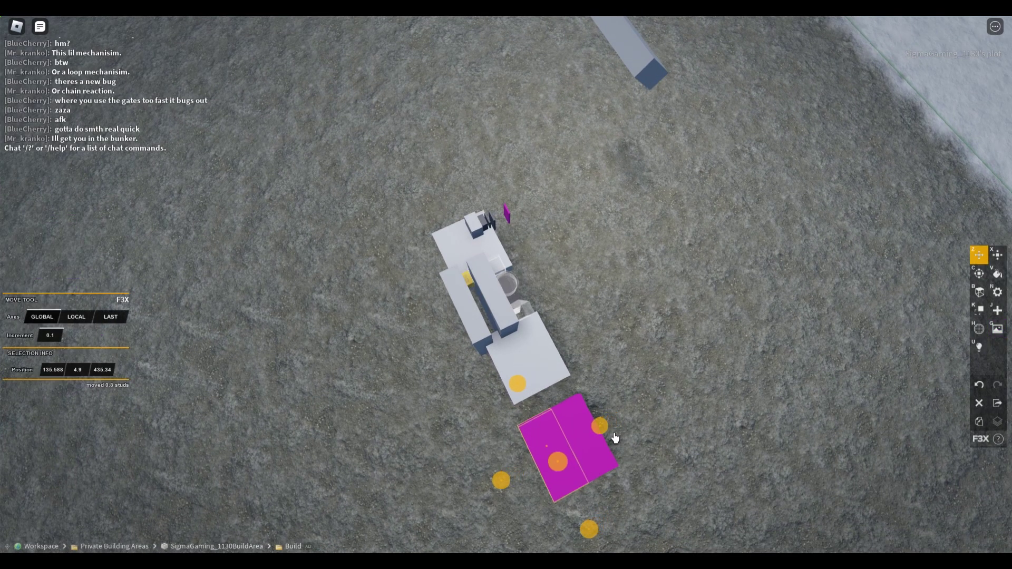
pyautogui.moveTo(622, 441); pyautogui.dragTo(602, 448)
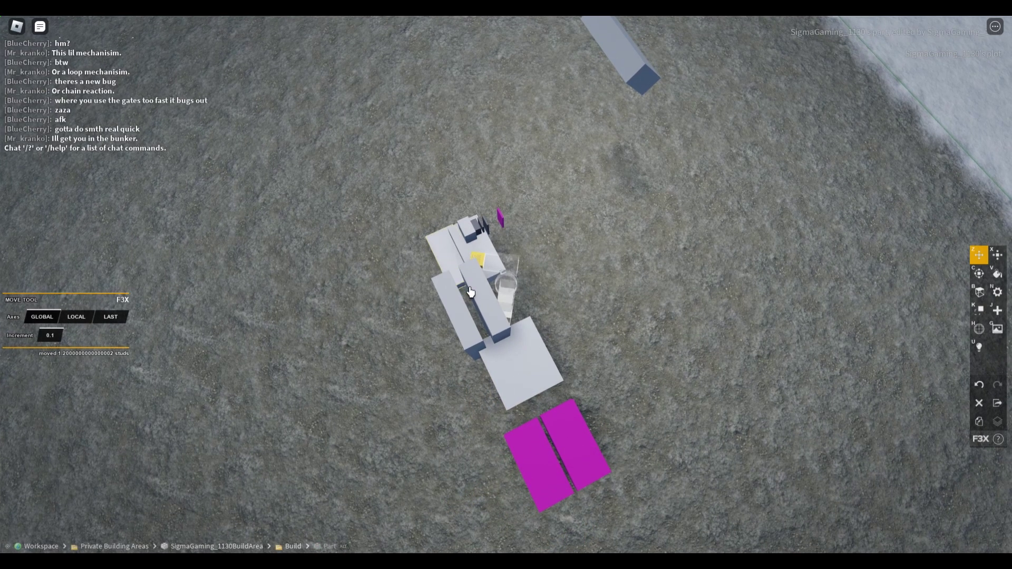
# Step: Select the upper-left white parts and put the building tools away
pyautogui.click(466, 315)
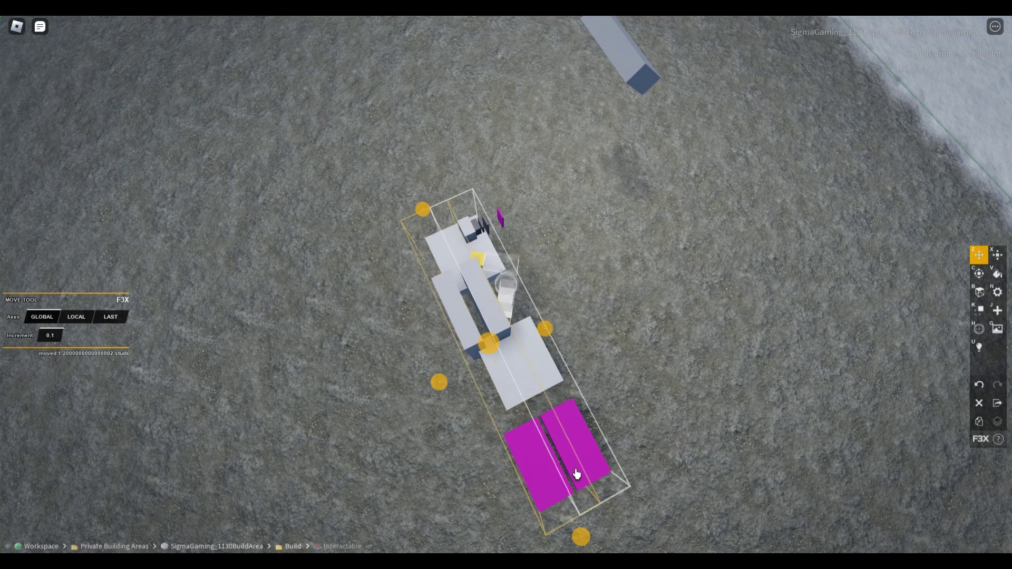
pyautogui.press('/')
pyautogui.press('1')
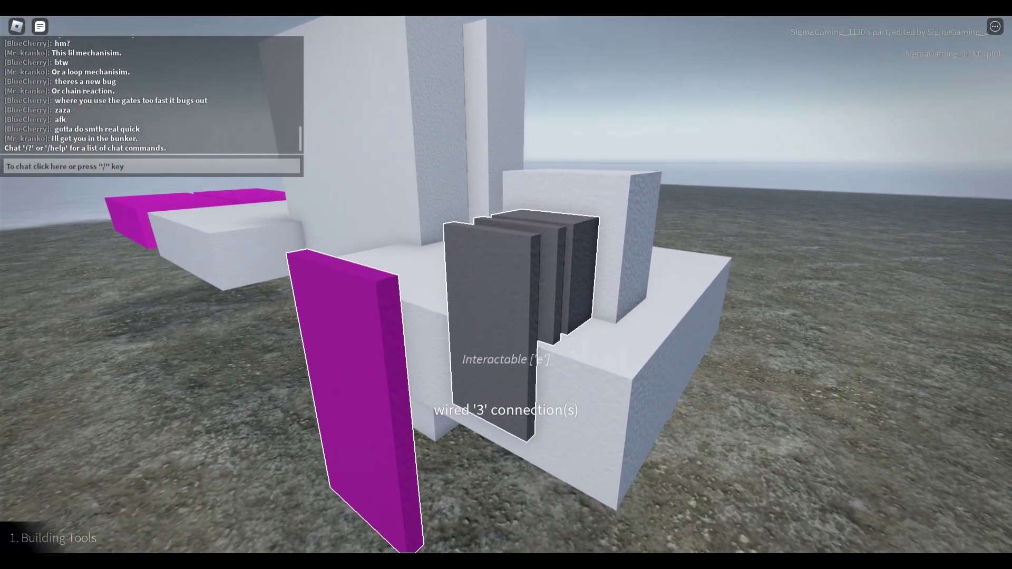
# Step: Zoom the camera to view the finished build with its two magenta slabs
pyautogui.scroll(-10, 523, 300)
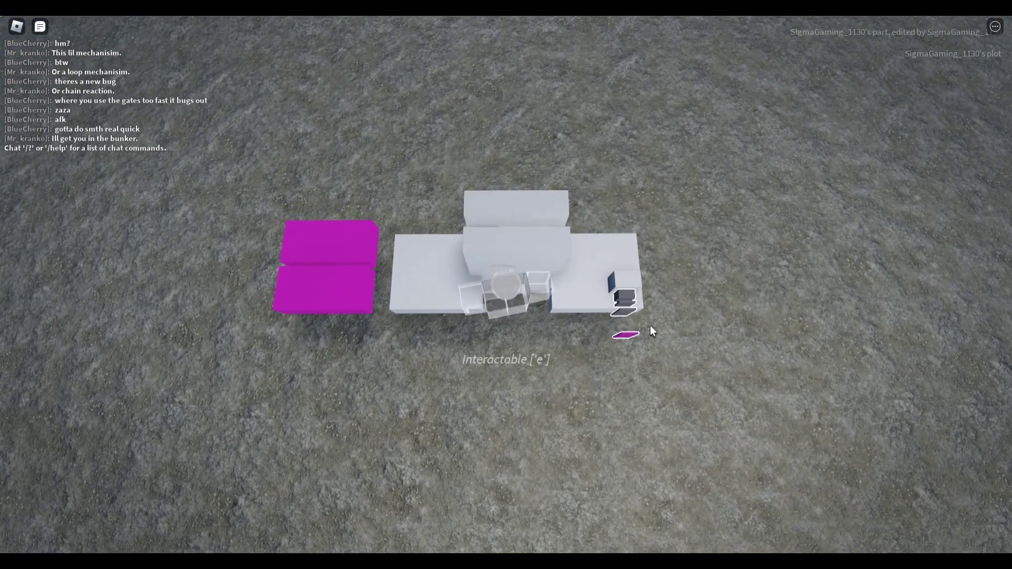
pyautogui.scroll(5, 647, 319)
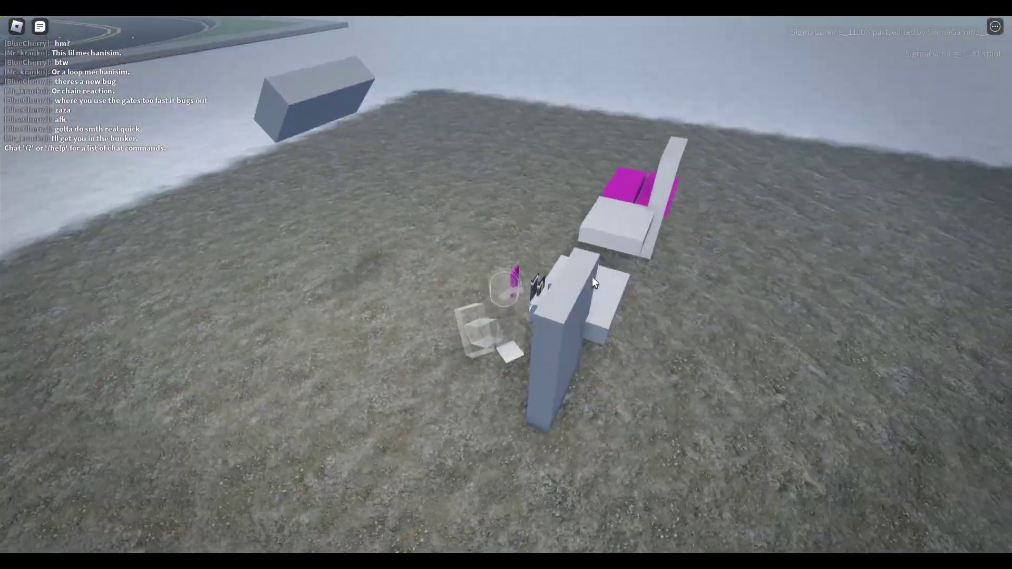